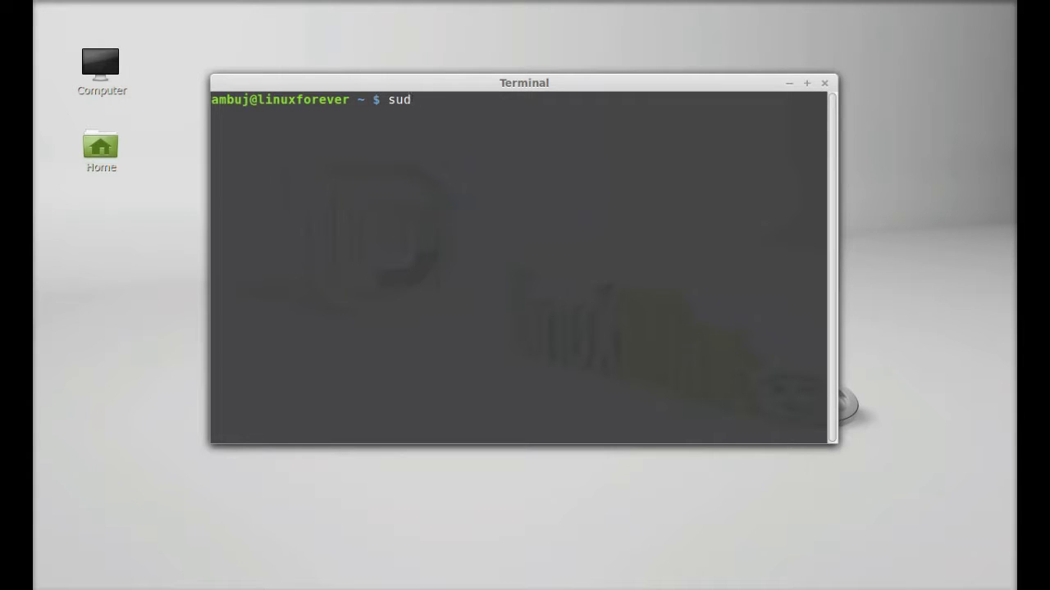
# Step: Begin typing the sudo add-apt-repository command at the Terminal prompt
pyautogui.write('dd-apt0')
# Step: Correct the typos and complete the command sudo add-apt-repository ppa:quiterss/quiterss
pyautogui.press('BackSpace')
pyautogui.write('-reposit')
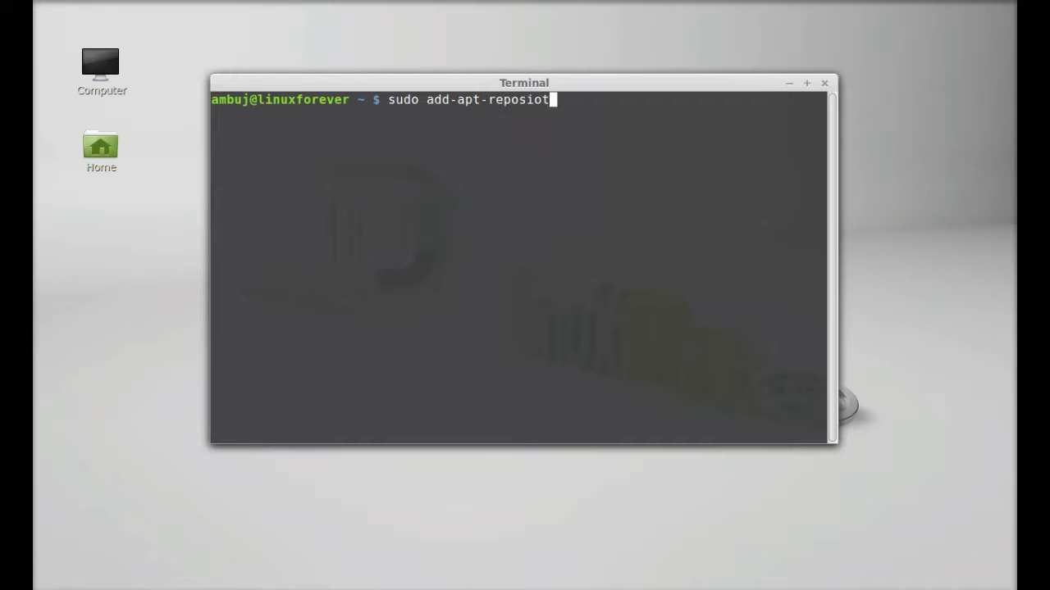
pyautogui.press('BackSpace')
pyautogui.write('o')
pyautogui.press('BackSpace')
pyautogui.write('tory ppa:quite')
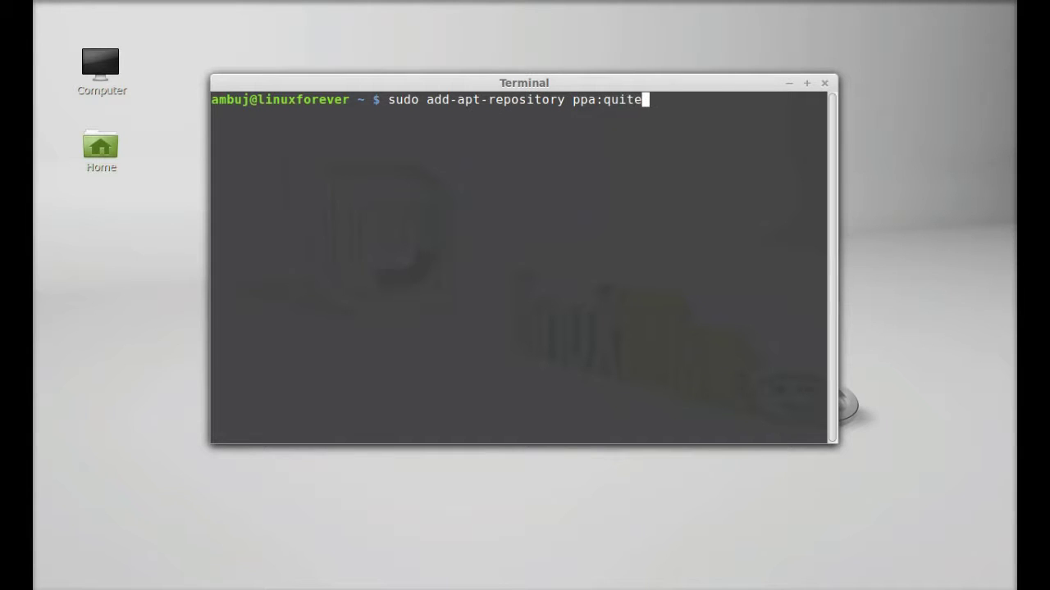
pyautogui.write('rss/quiterss')
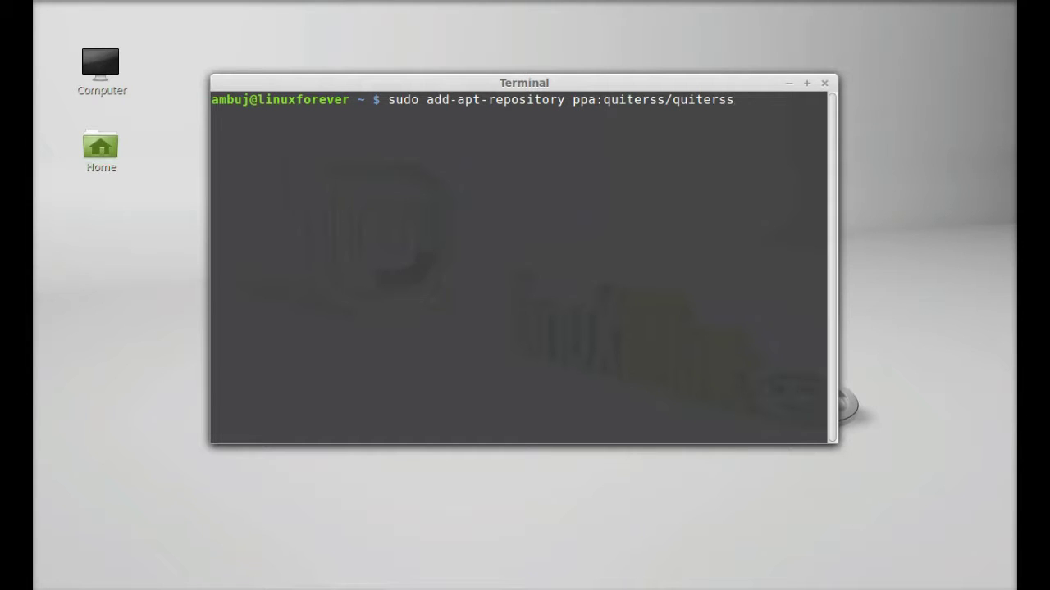
# Step: Run the command, enter the sudo password, confirm adding the PPA, then type sudo apt-get update
pyautogui.press('Return')
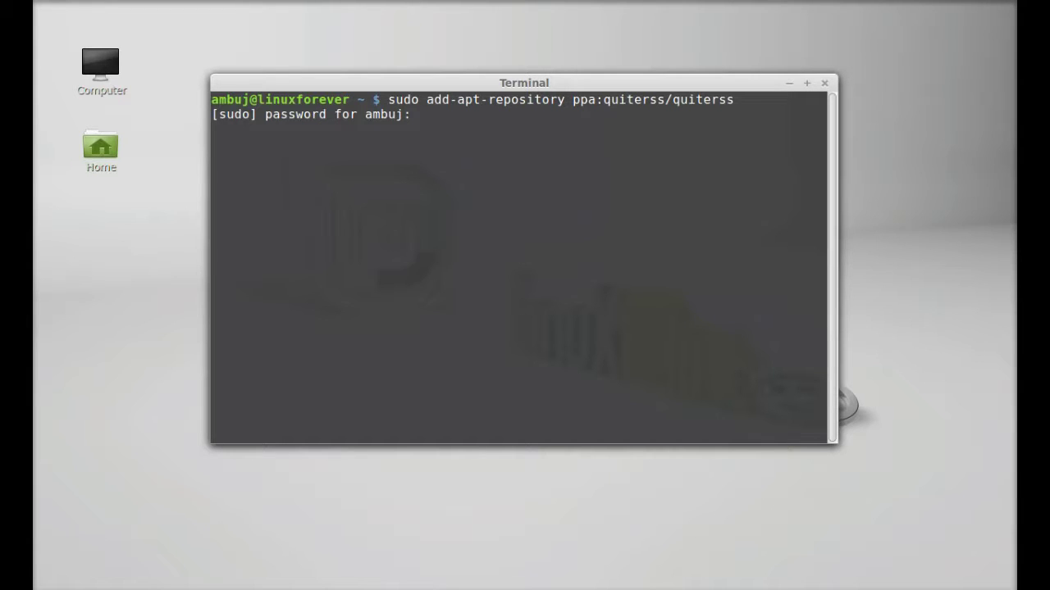
pyautogui.press('Return')
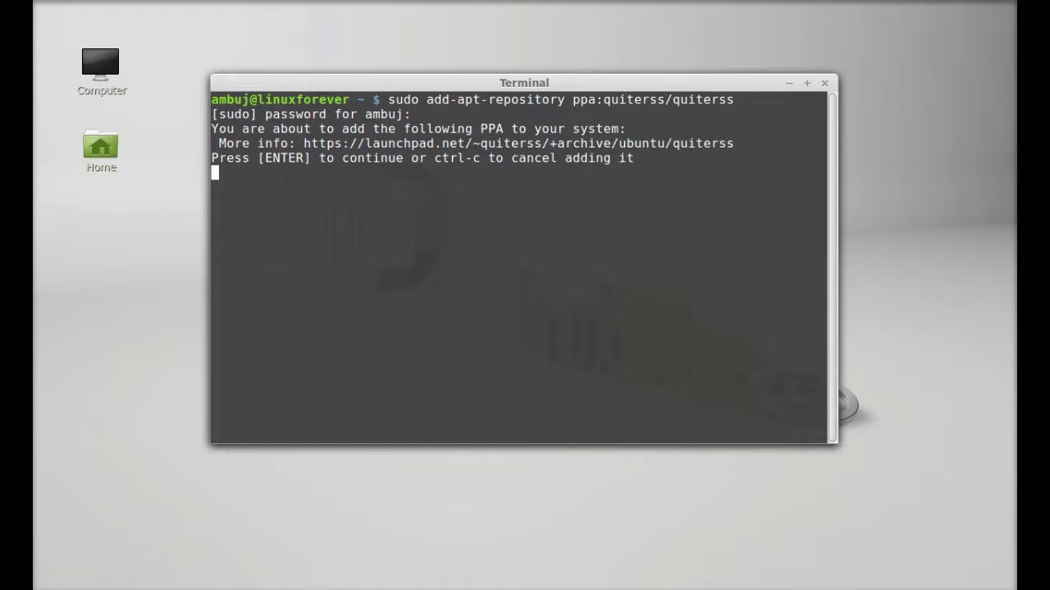
pyautogui.press('Return')
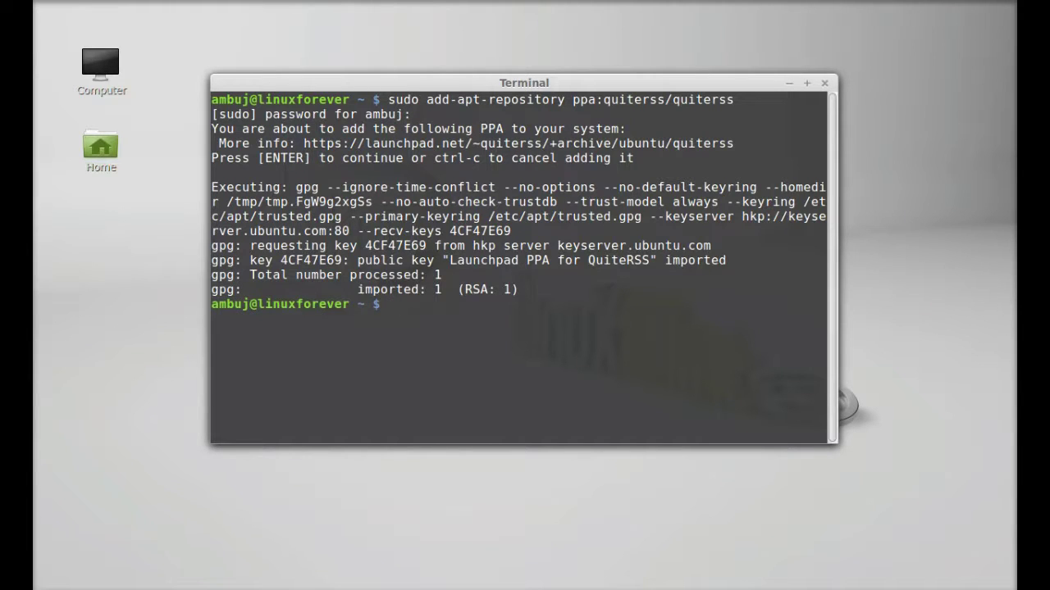
pyautogui.write('sudo apt-ge')
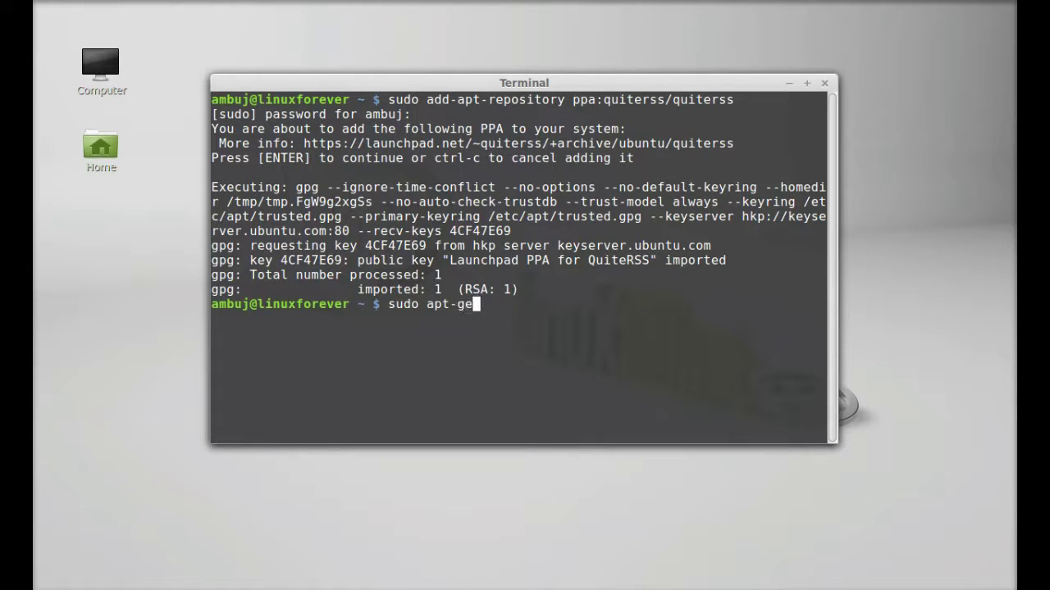
pyautogui.write('t update')
# Step: Refresh the package lists, install quiterss with sudo apt-get install, and close the Terminal
pyautogui.press('Return')
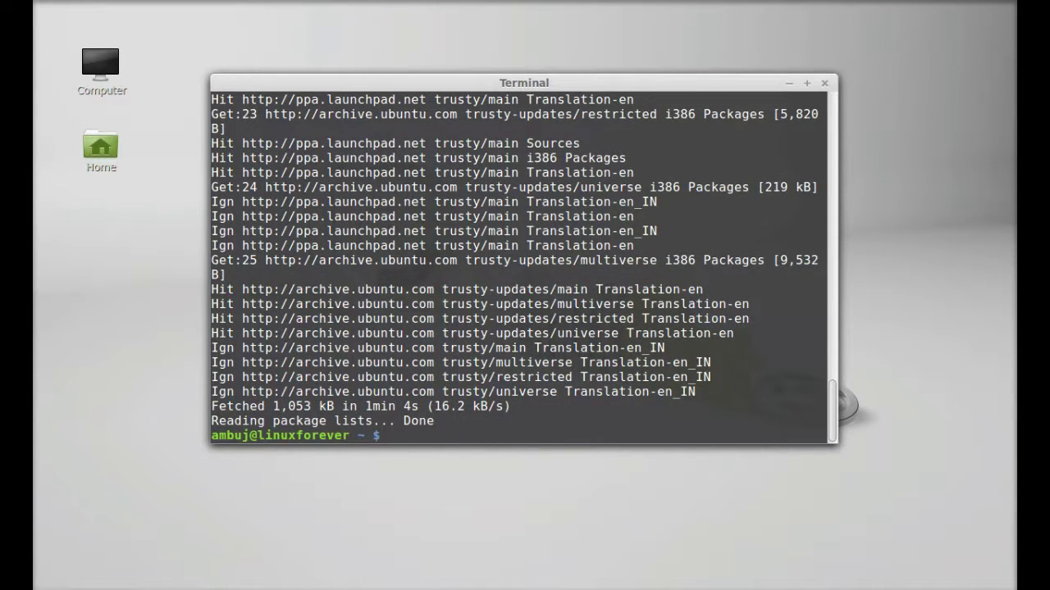
pyautogui.write('sudo apt-ge')
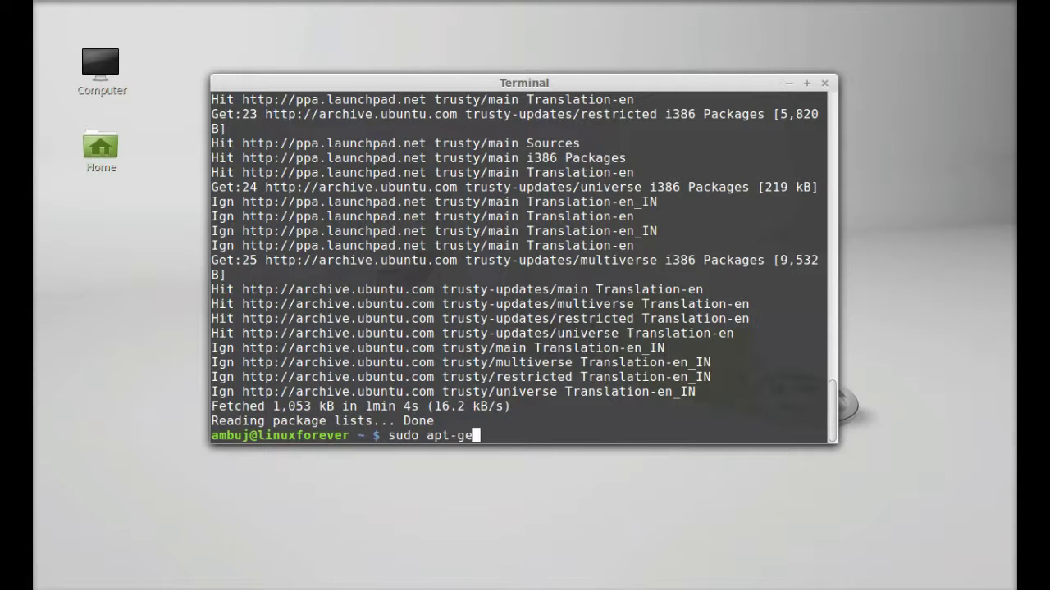
pyautogui.write('t install quiter')
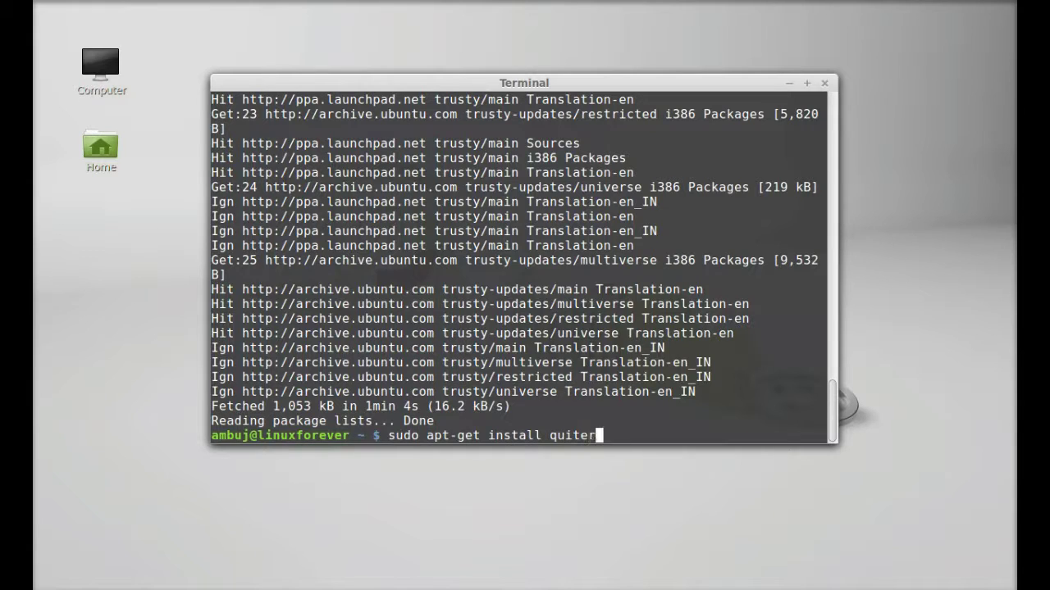
pyautogui.write('ss')
pyautogui.press('Return')
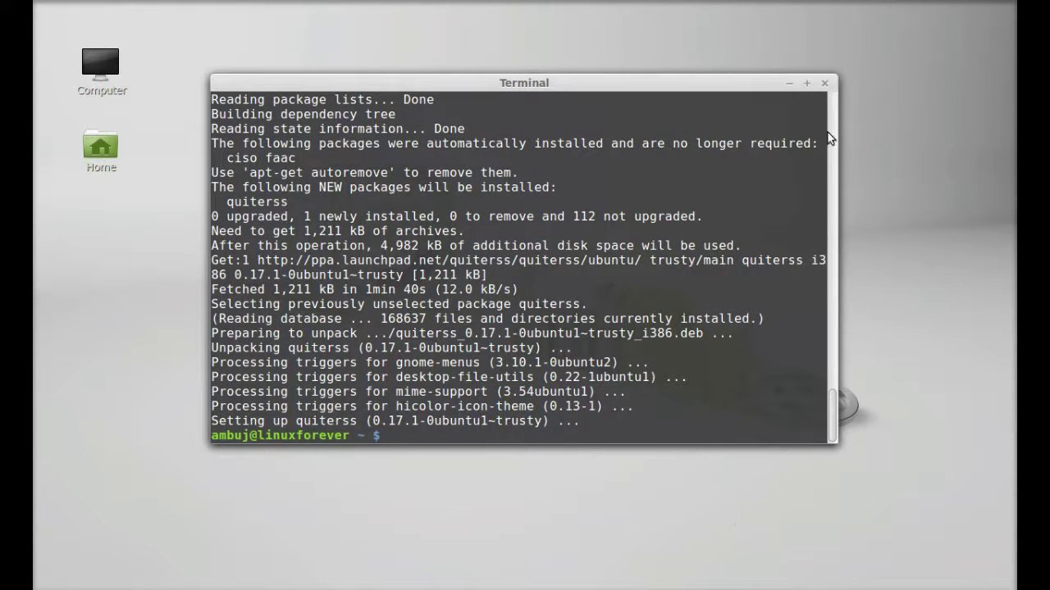
pyautogui.click(825, 84)
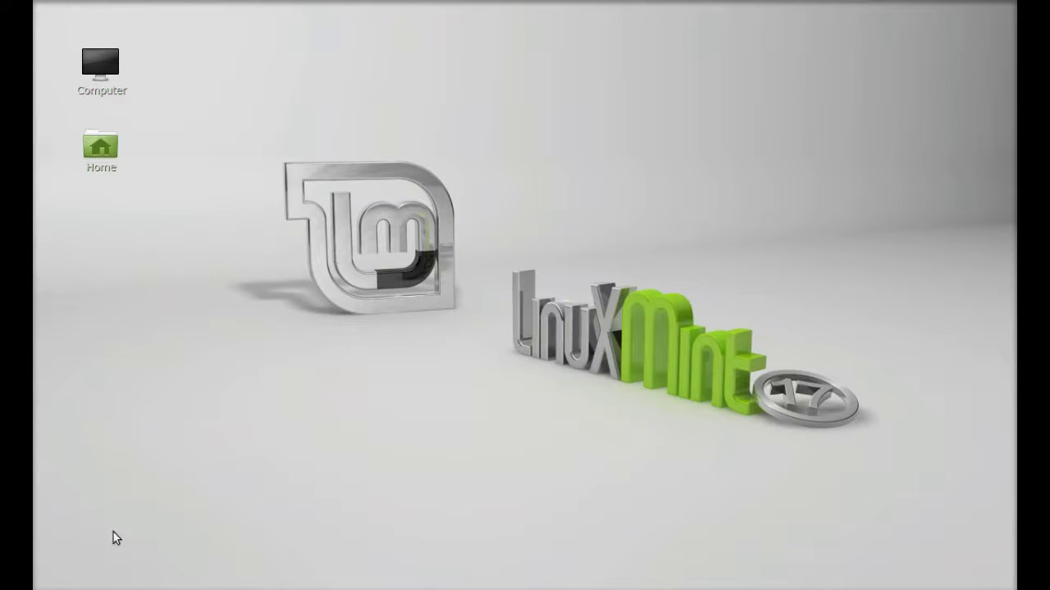
# Step: Launch QuiteRSS by searching 'quit' in the Menu
pyautogui.press('super')
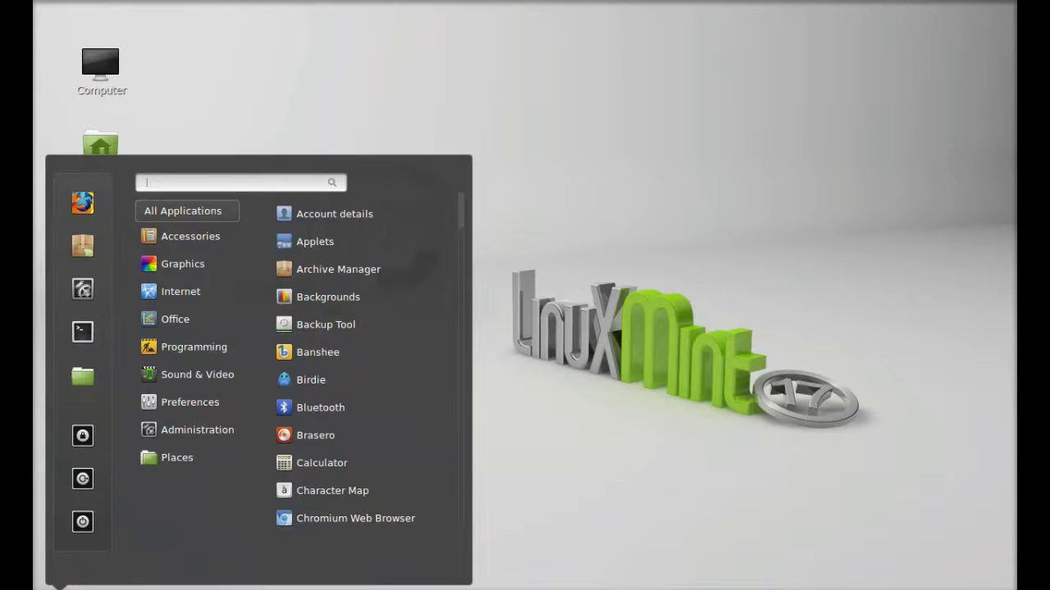
pyautogui.write('quit')
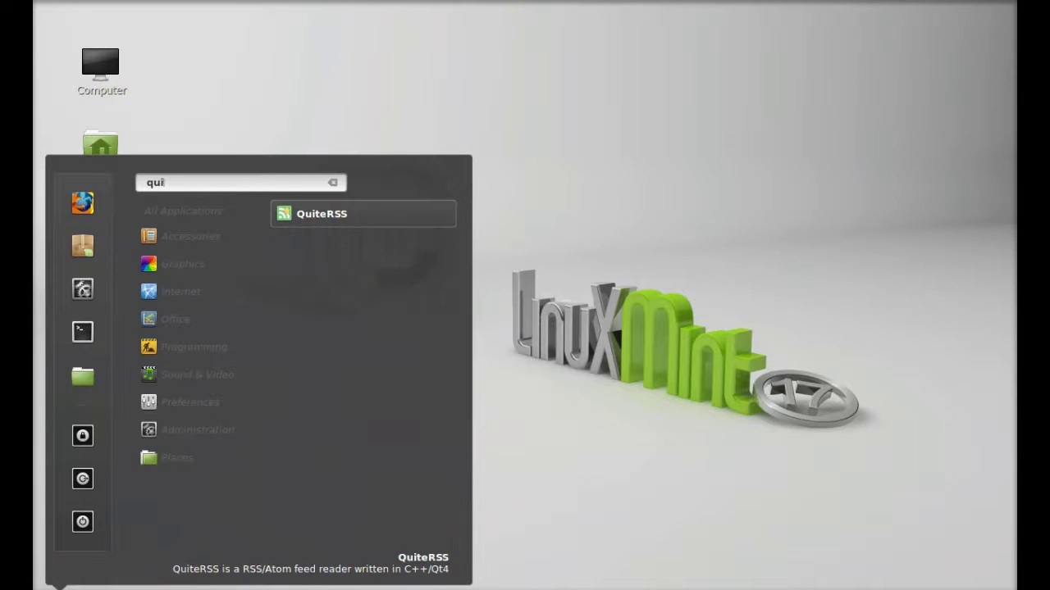
pyautogui.click(350, 217)
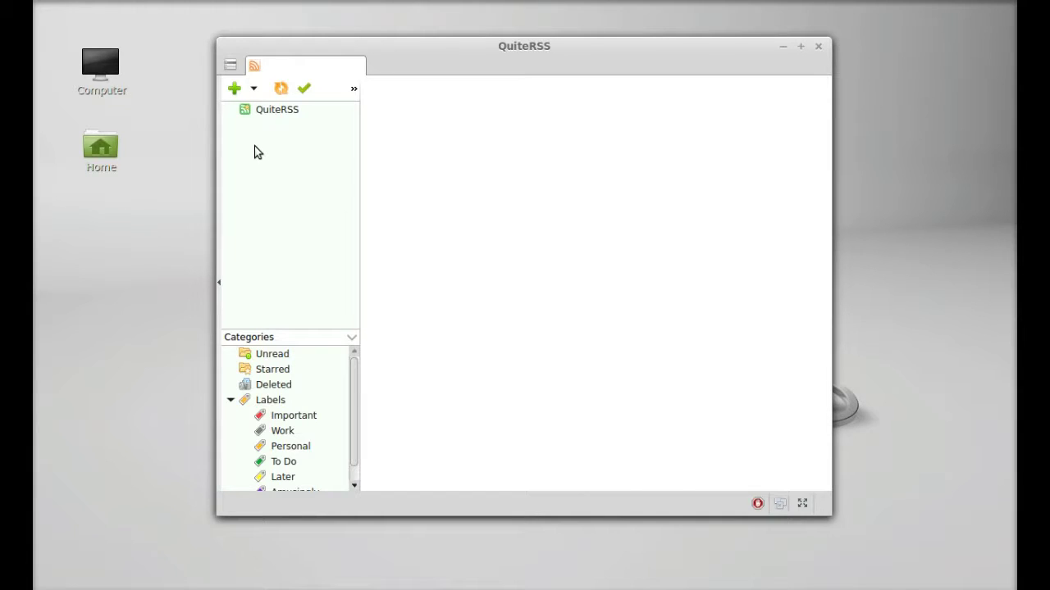
pyautogui.click(235, 89)
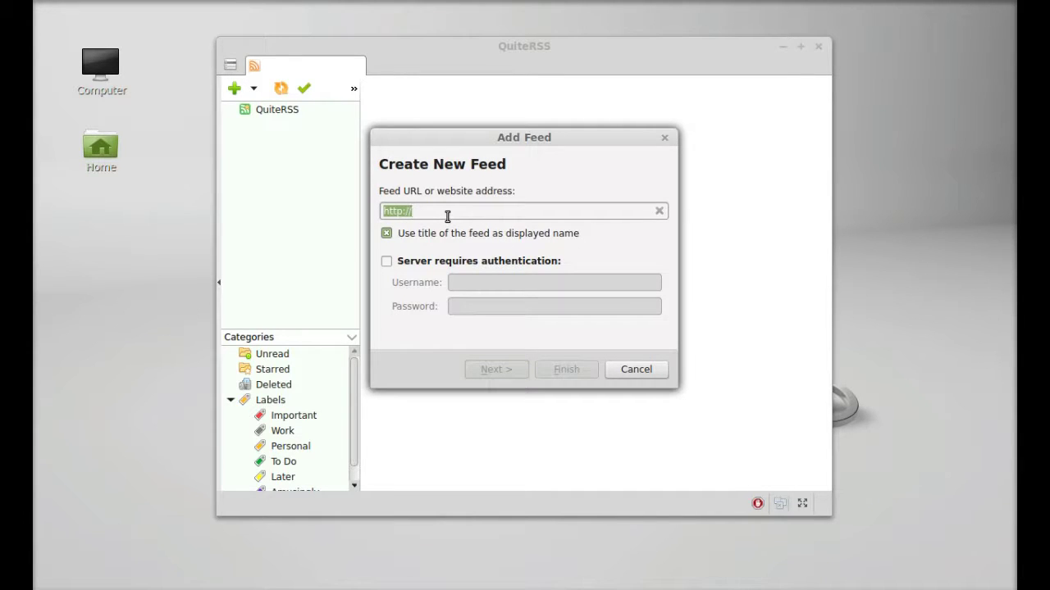
pyautogui.press('BackSpace')
pyautogui.hotkey('alt', 'Tab')
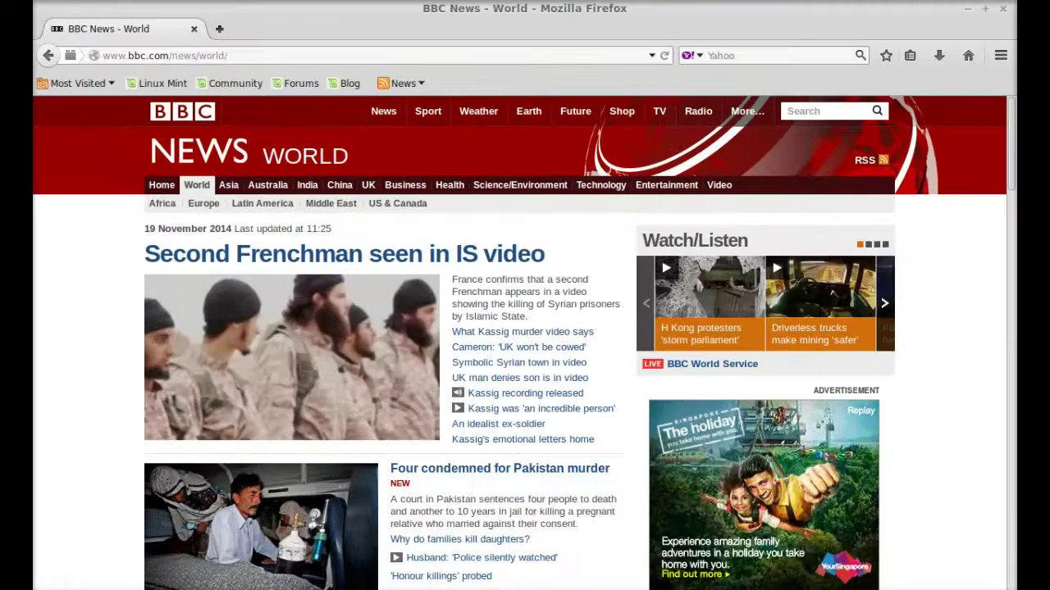
# Step: Copy the link location of the RSS link on Firefox's BBC News World page
pyautogui.rightClick(863, 165)
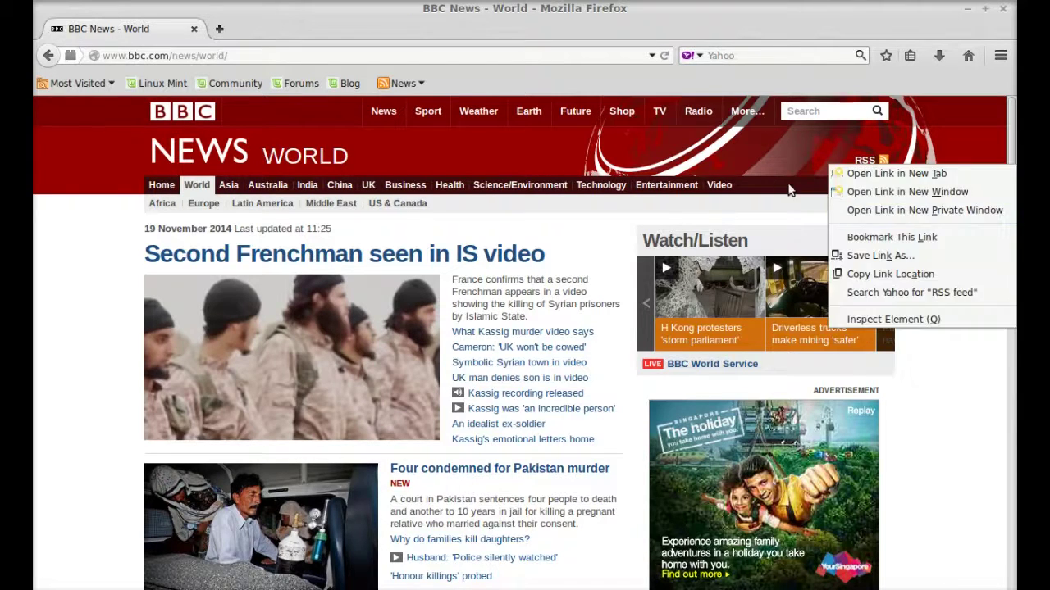
pyautogui.press('Escape')
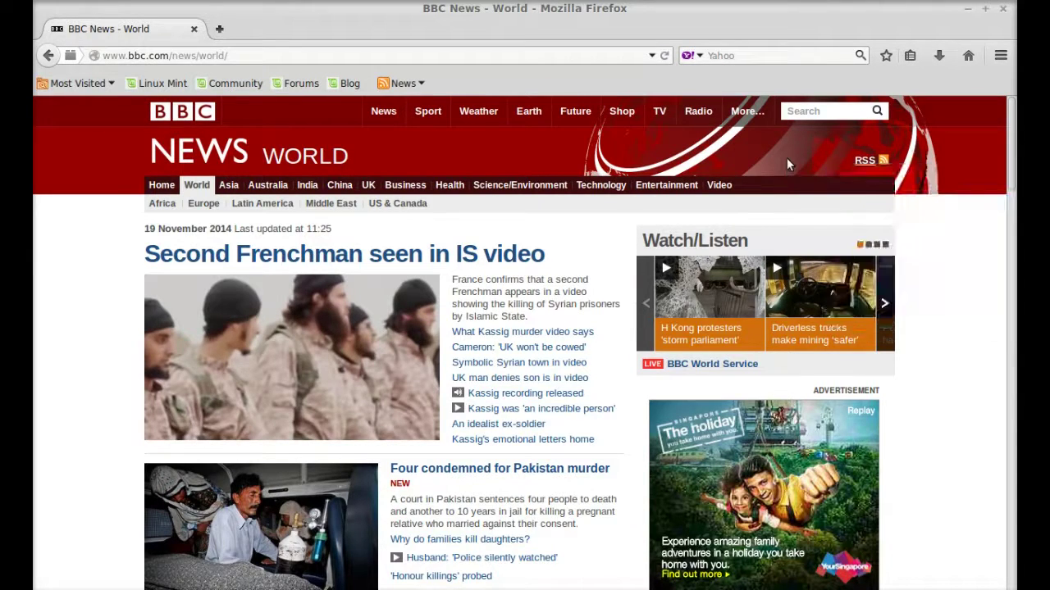
pyautogui.rightClick(865, 161)
pyautogui.click(884, 270)
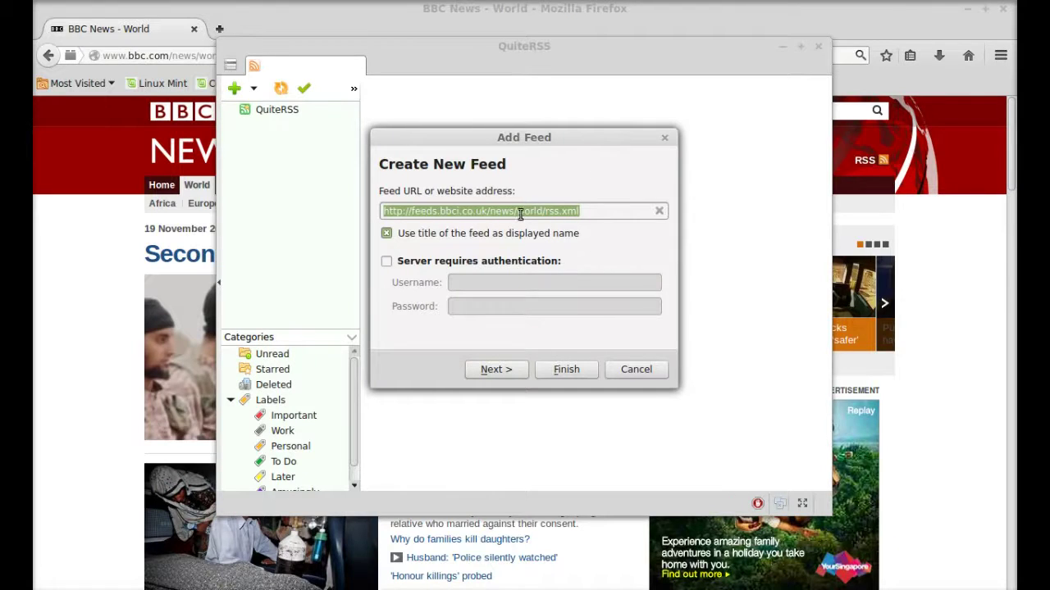
pyautogui.click(556, 372)
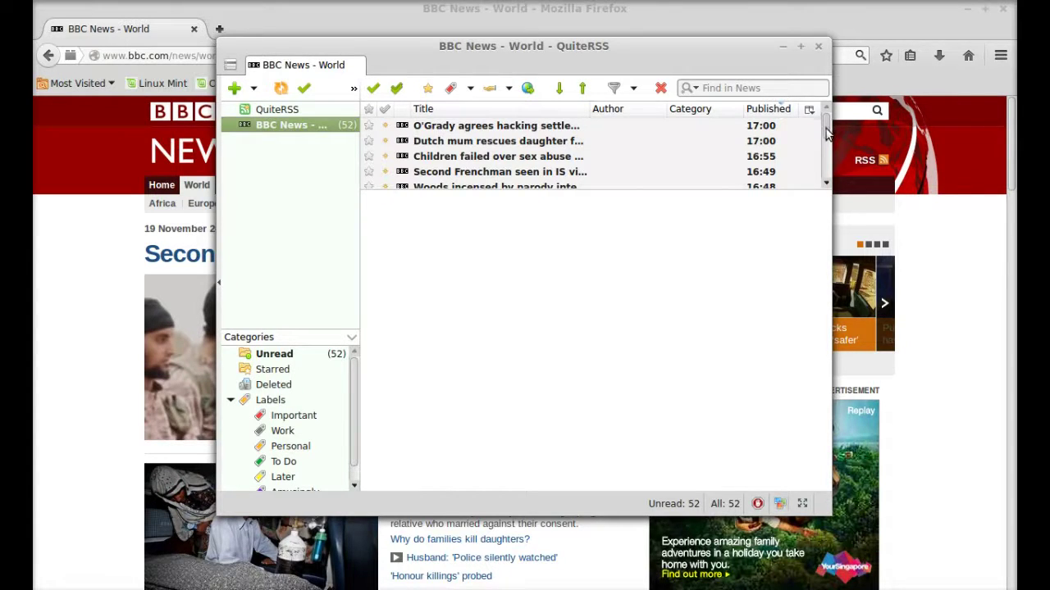
pyautogui.scroll(-10, 826, 135)
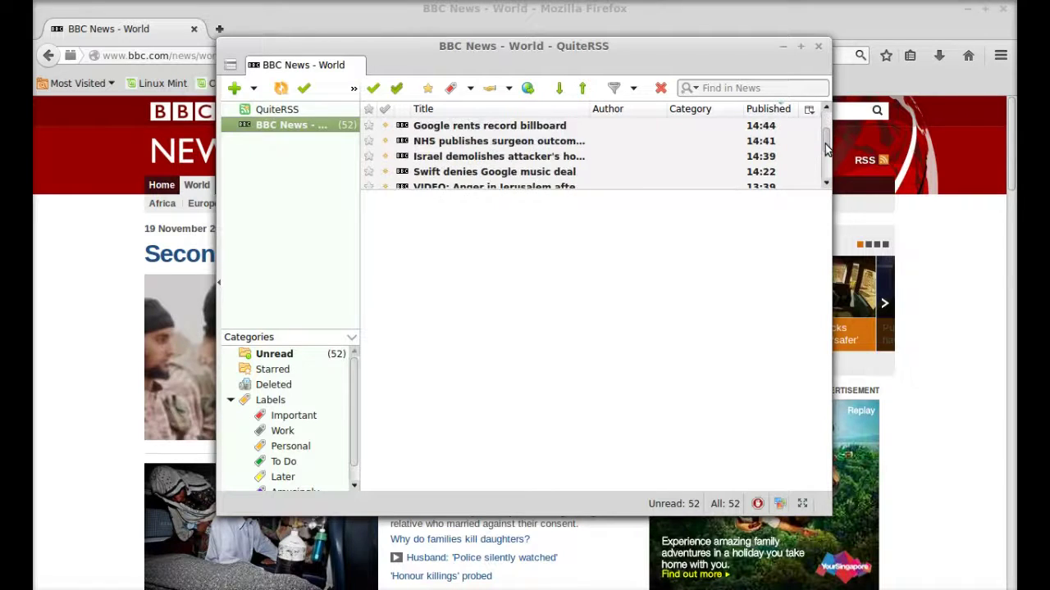
pyautogui.scroll(10, 827, 150)
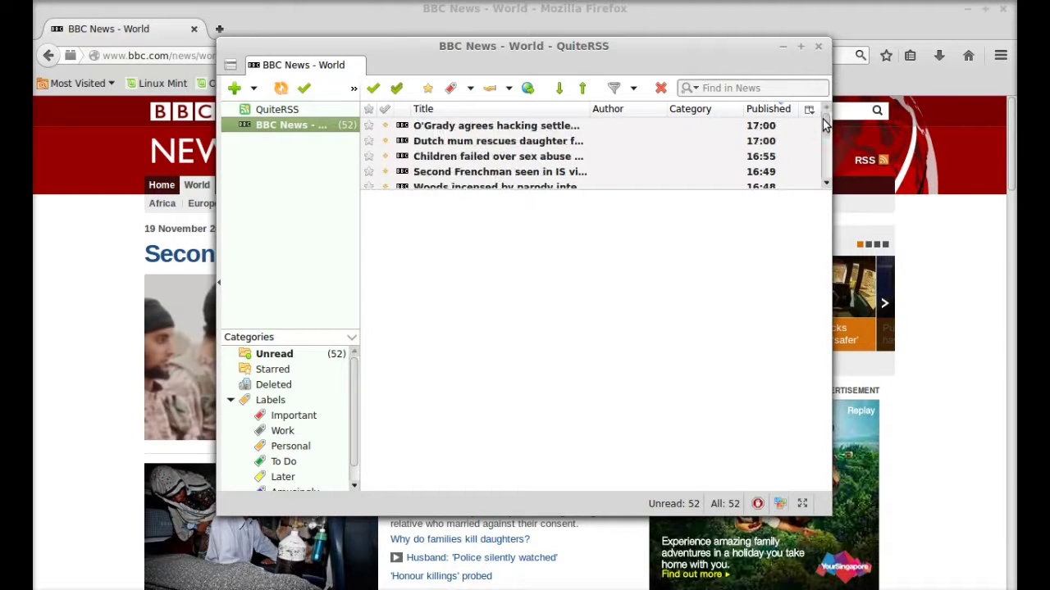
# Step: Read the O'Grady hacking settlement article and load its full BBC web page
pyautogui.click(548, 128)
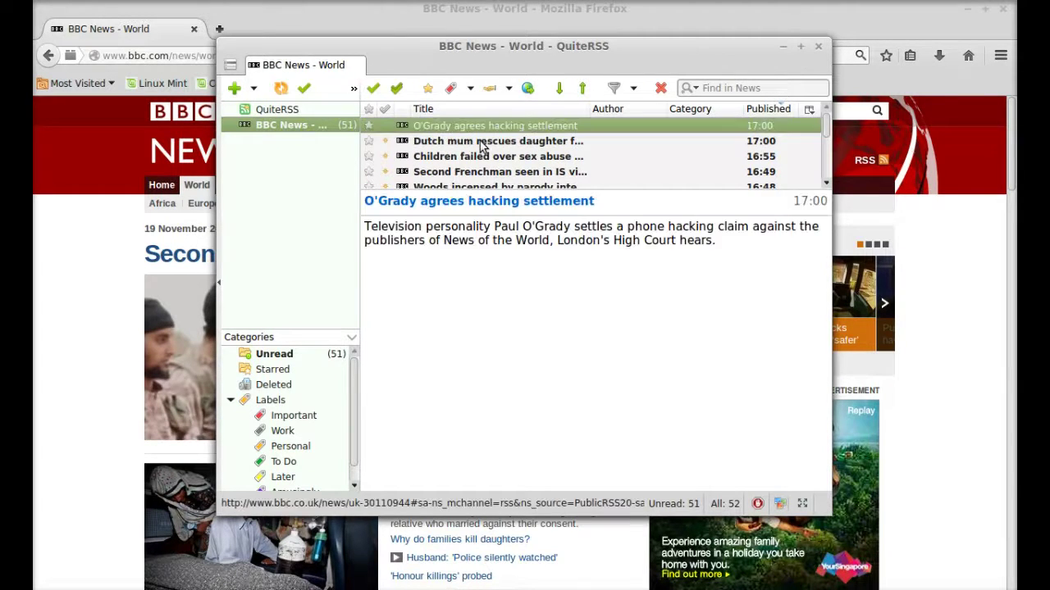
pyautogui.click(483, 141)
pyautogui.click(483, 130)
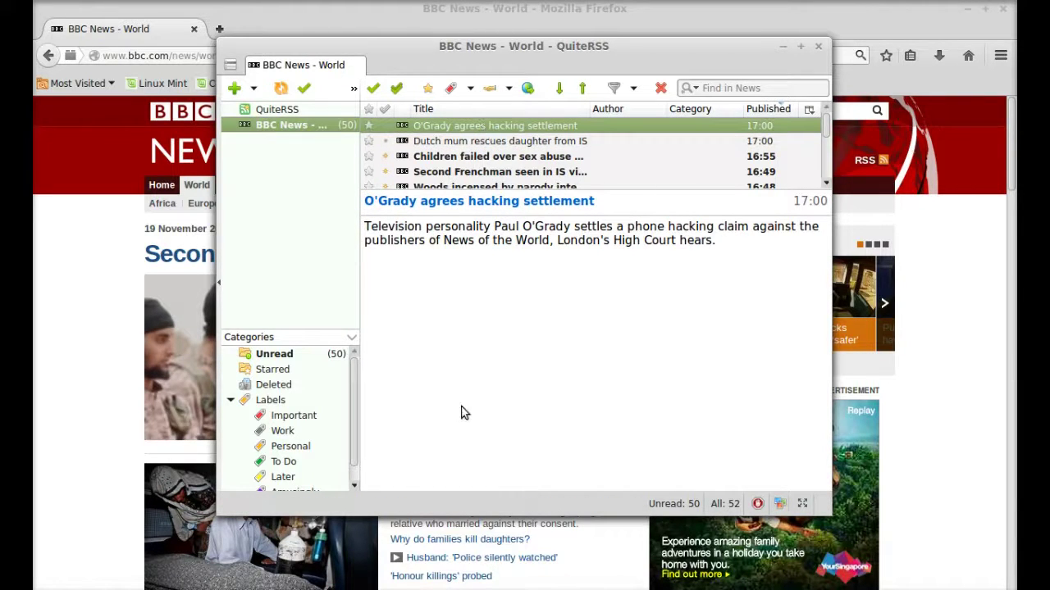
pyautogui.click(483, 204)
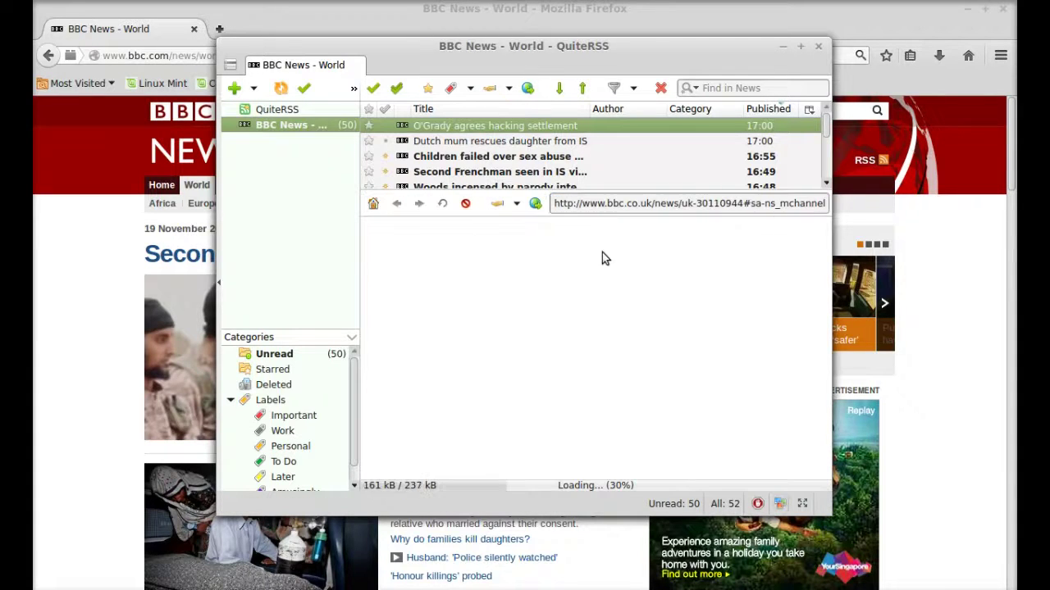
# Step: Open the BBC News Technology page, scroll through it, and close QuiteRSS
pyautogui.click(825, 294)
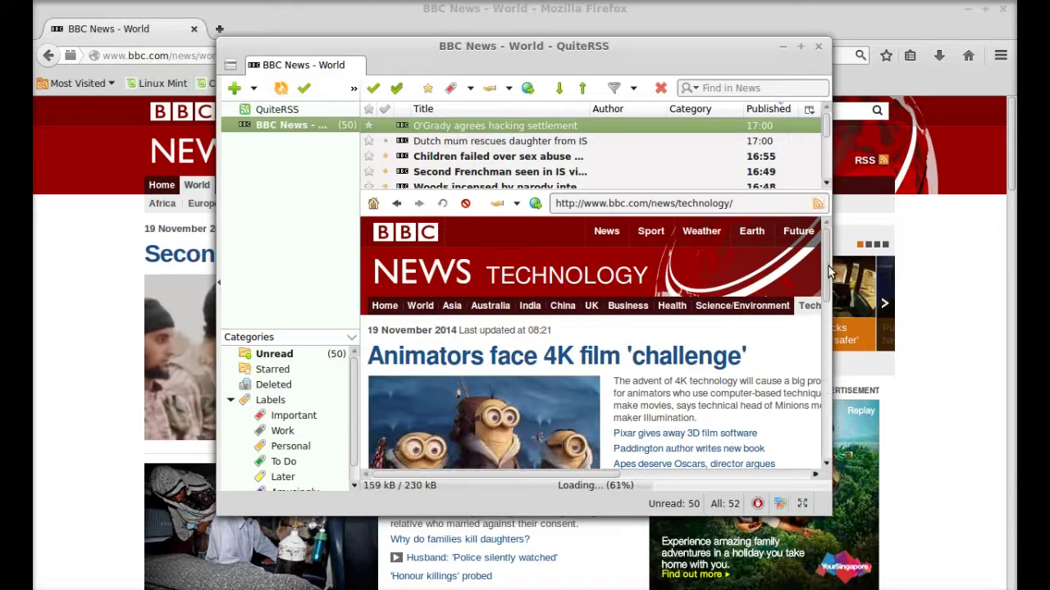
pyautogui.scroll(-1, 829, 287)
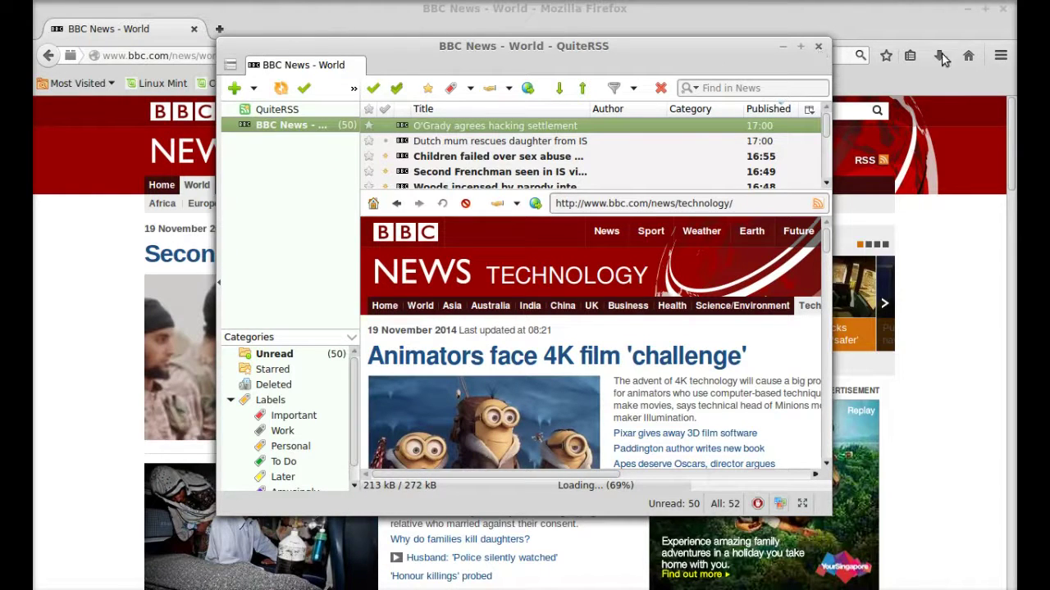
pyautogui.click(819, 47)
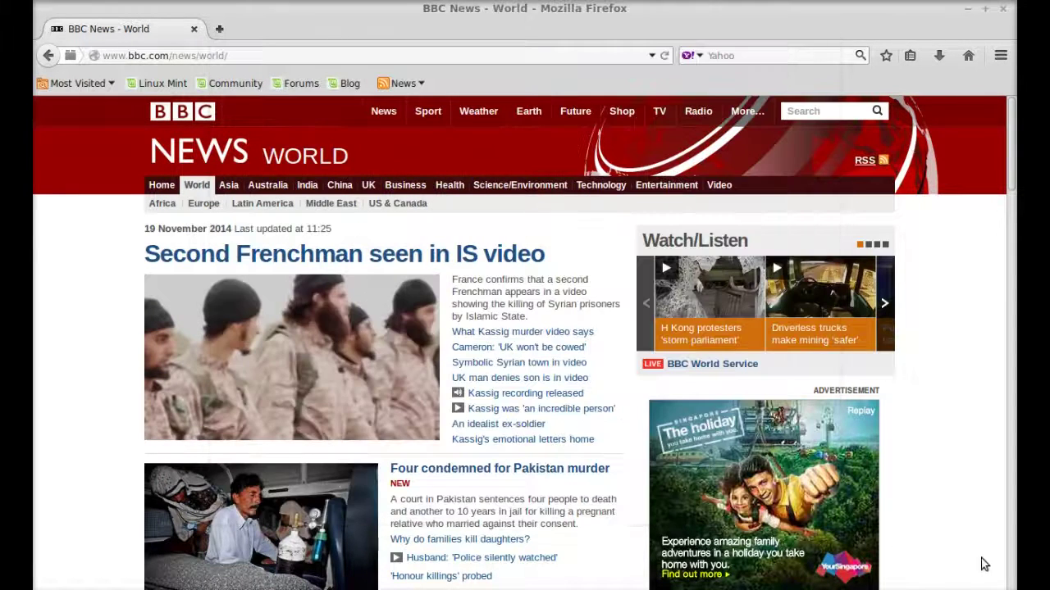